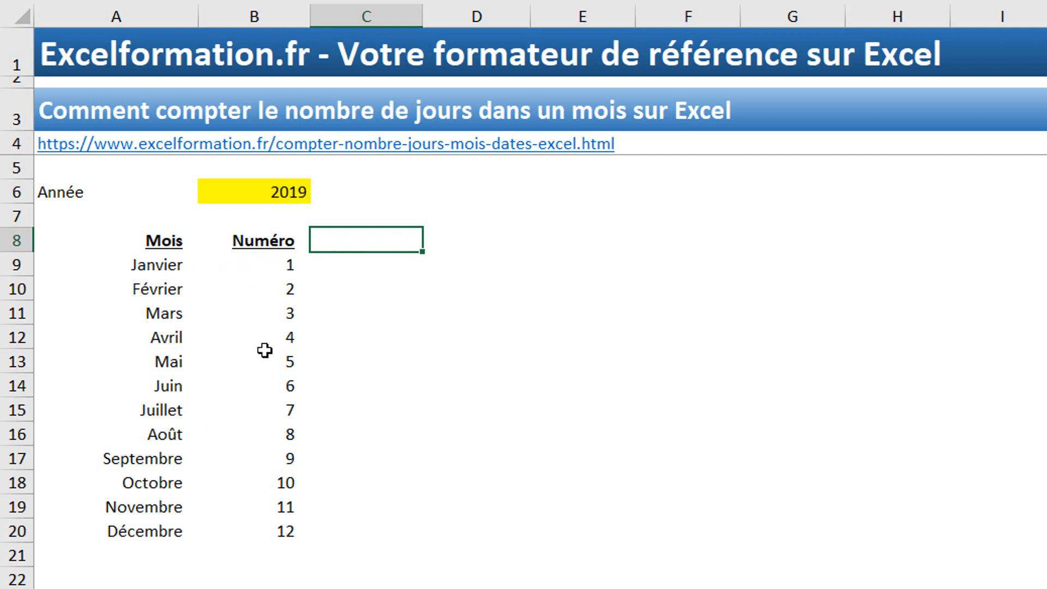
Enter the heading "Nombre de jours" in cell C8, beside the Numéro column
click(277, 199)
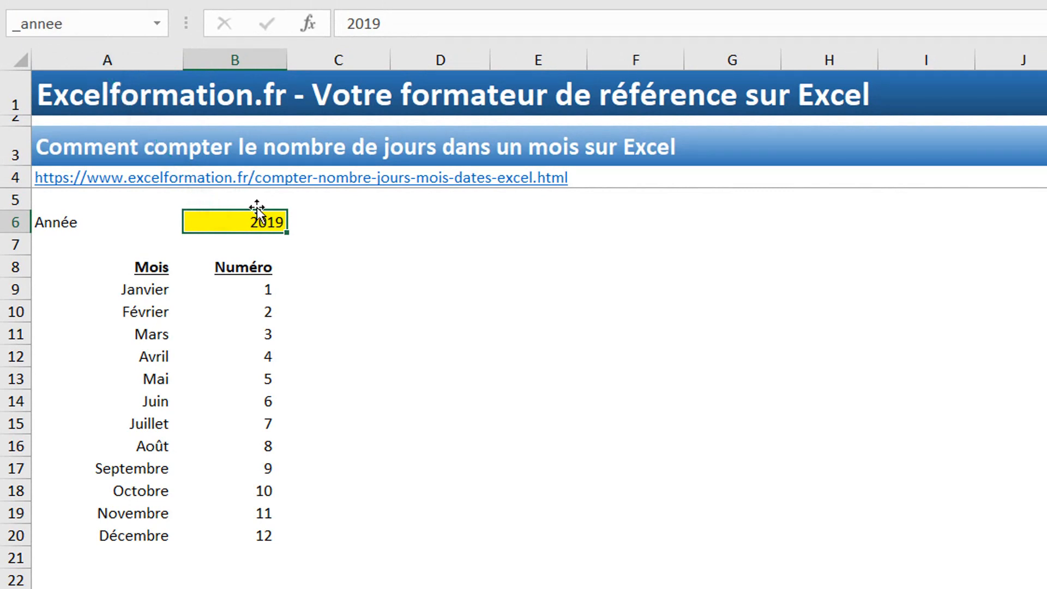
click(343, 271)
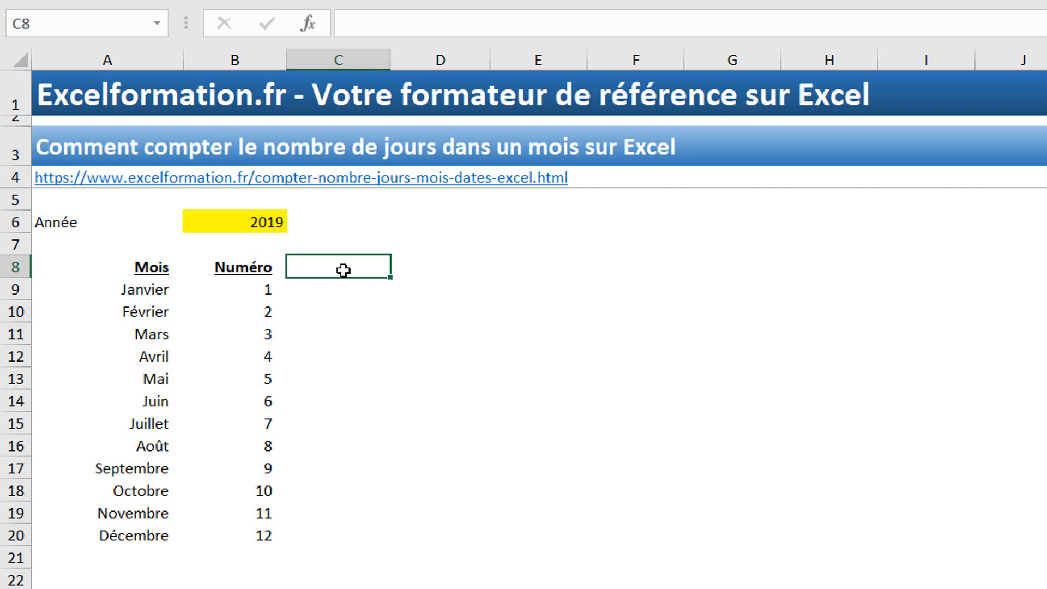
text(Nomb)
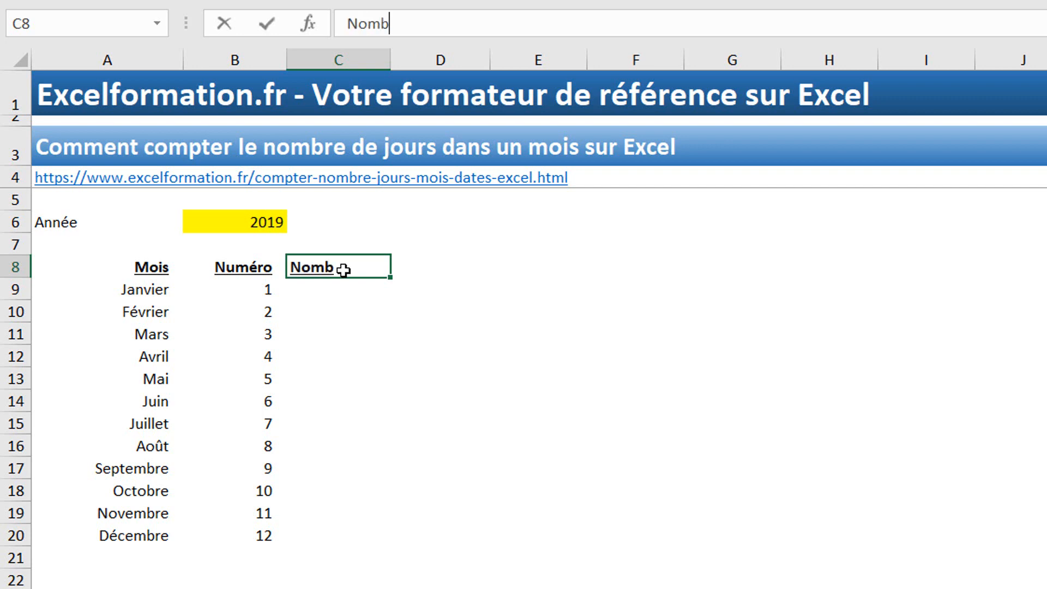
text(re de jours)
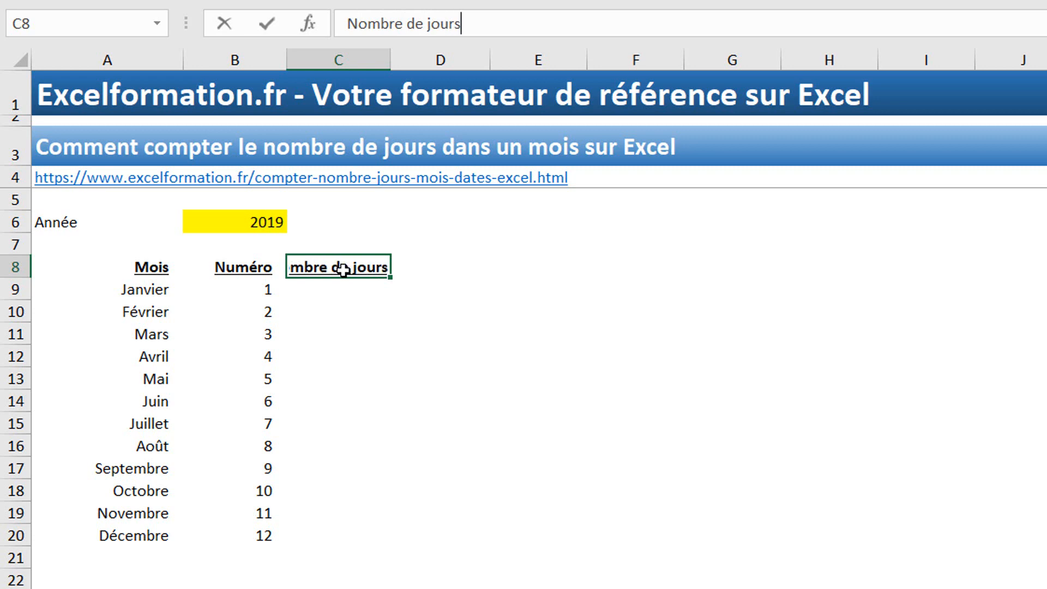
key(Return)
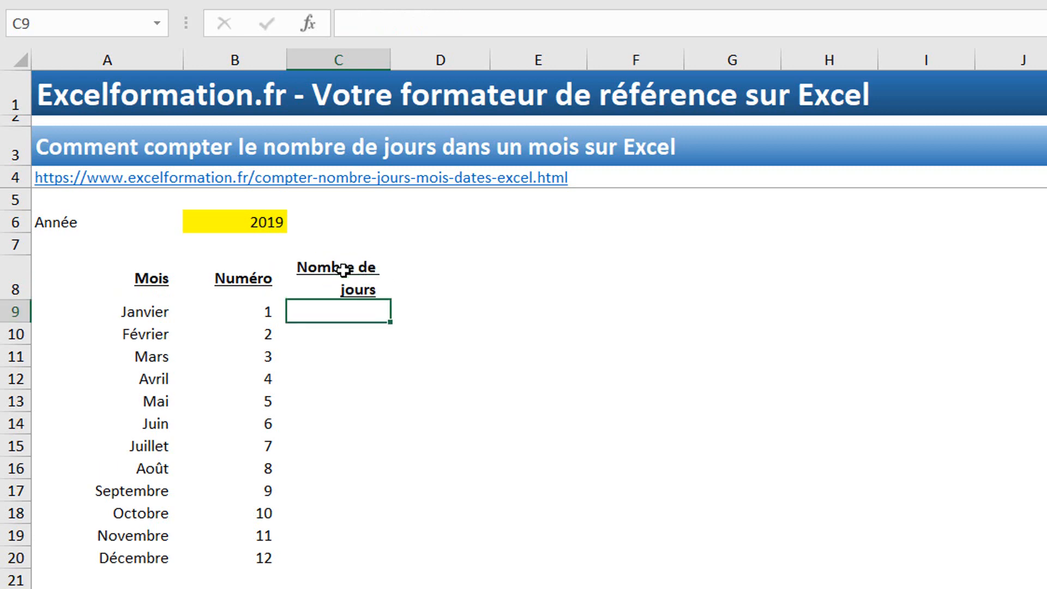
Enter the formula =DATE(_annee;B9+1;1)-1 in C9 to get the last day of January
text(=)
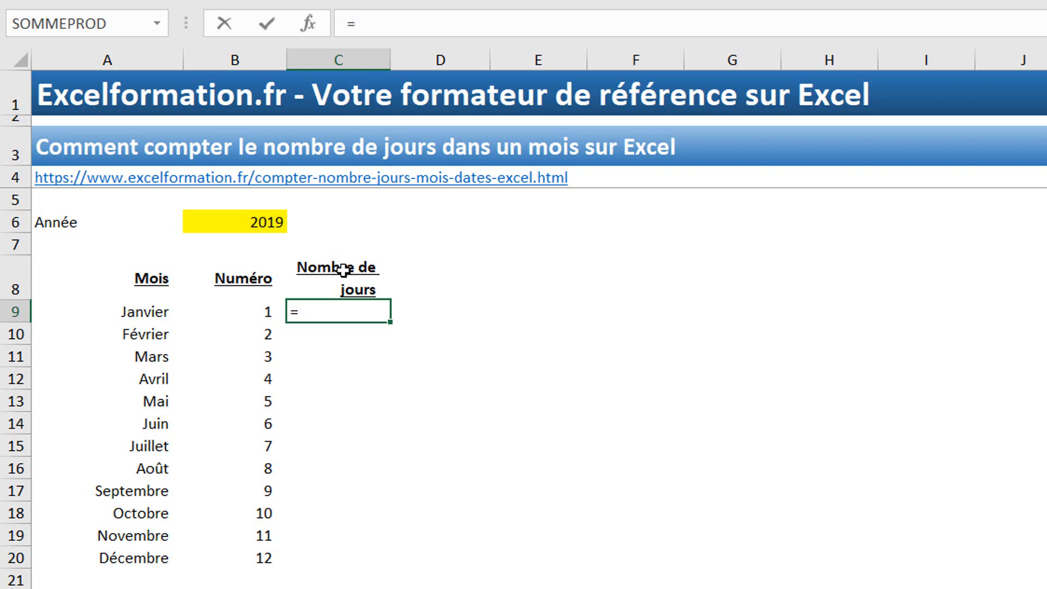
text(date)
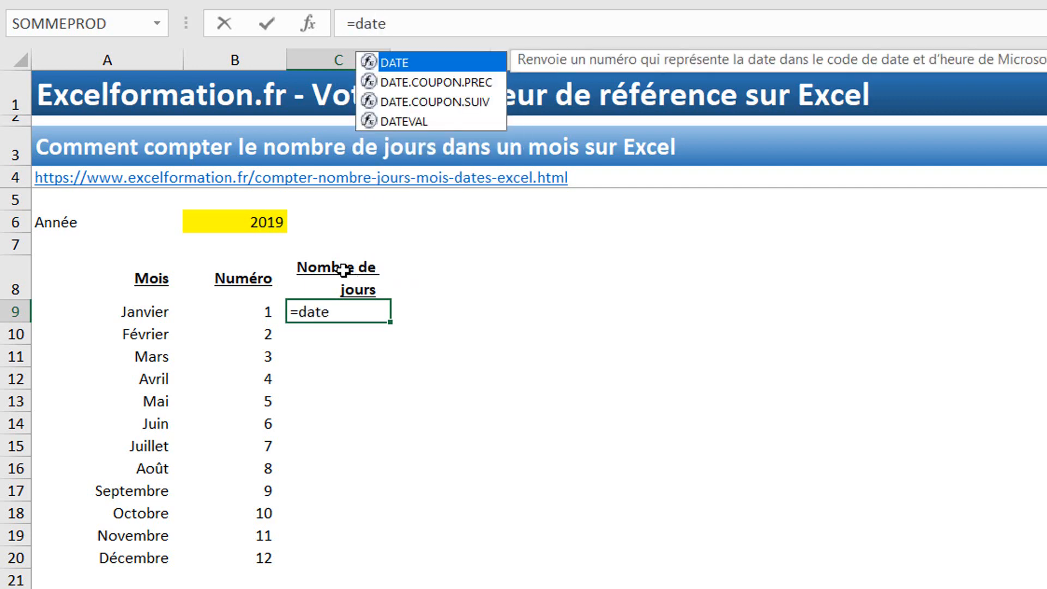
text(()
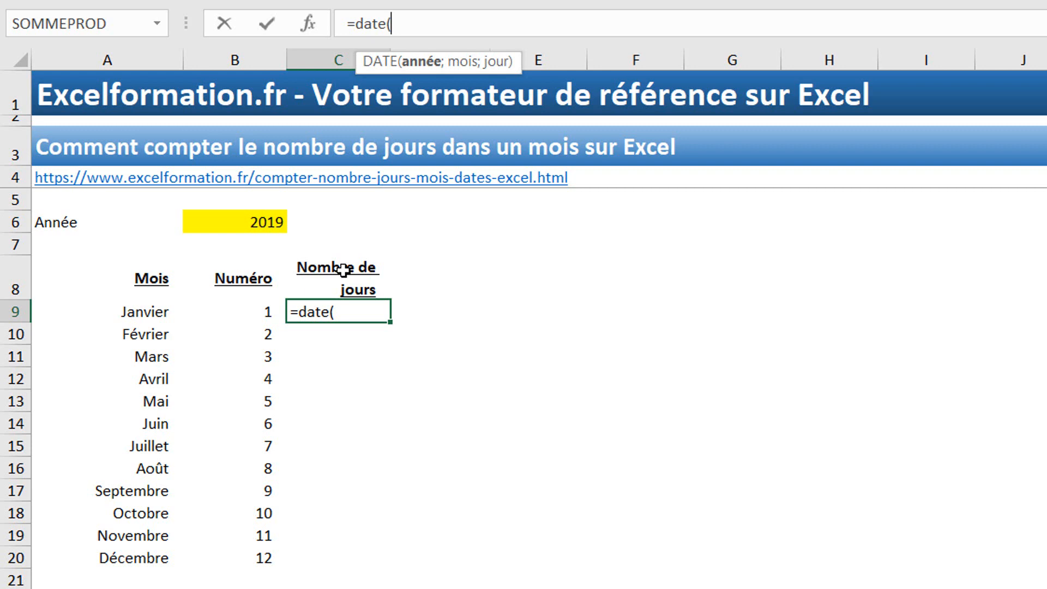
text(_a)
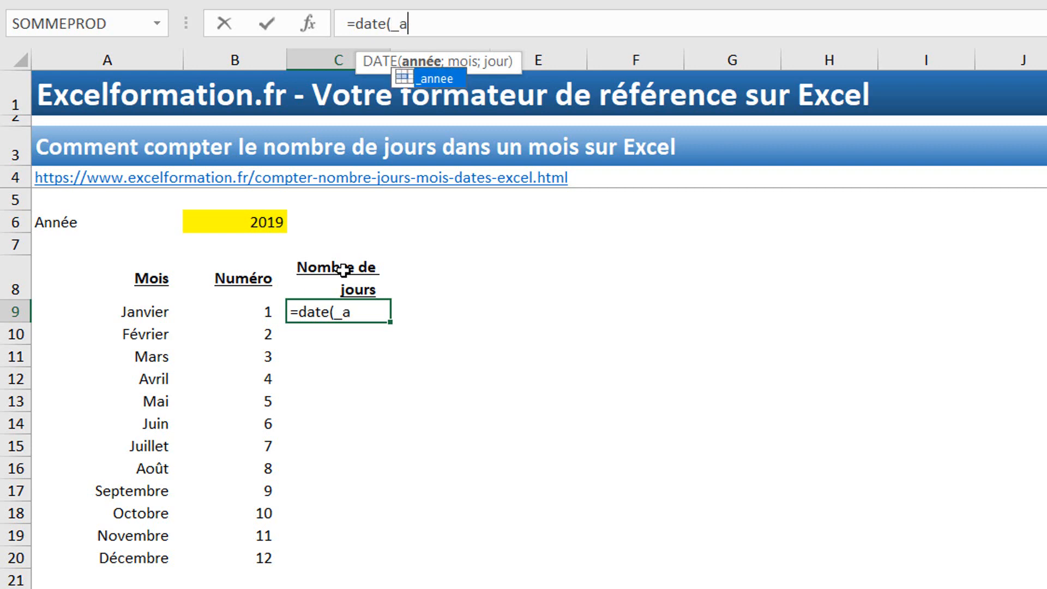
text(nnee)
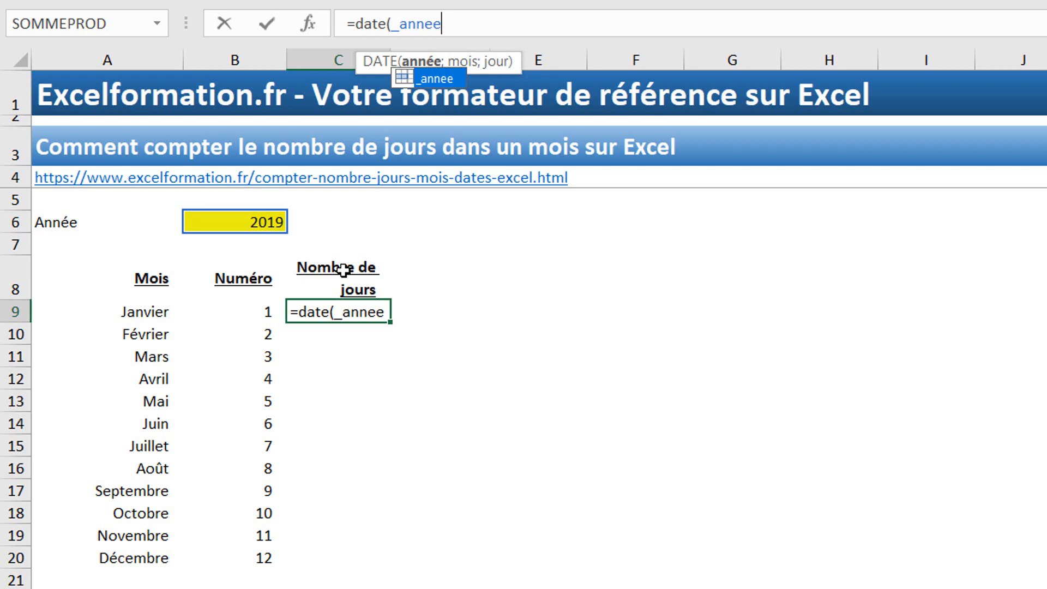
text(;)
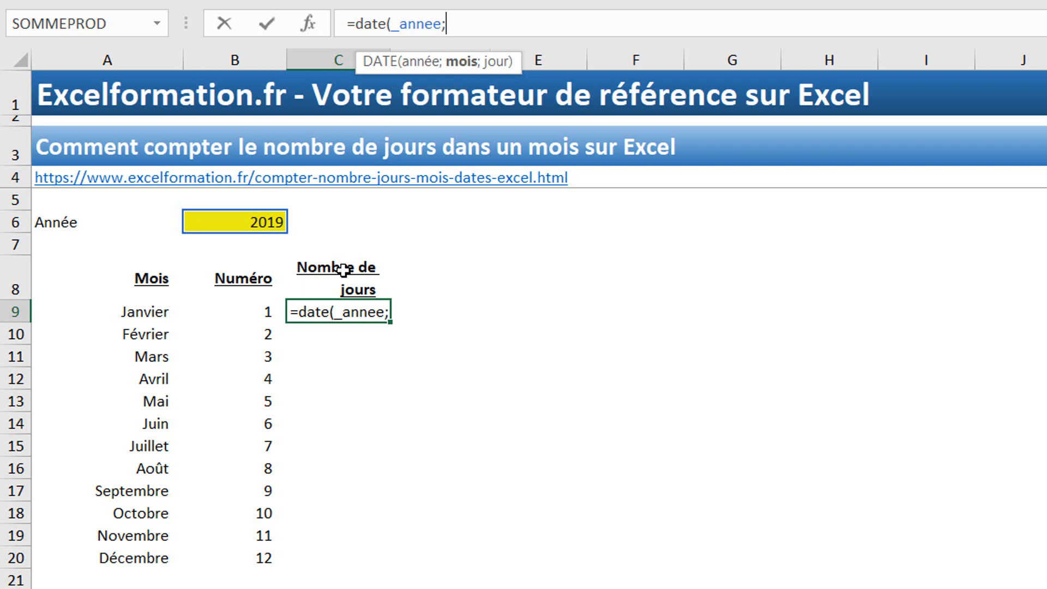
click(257, 309)
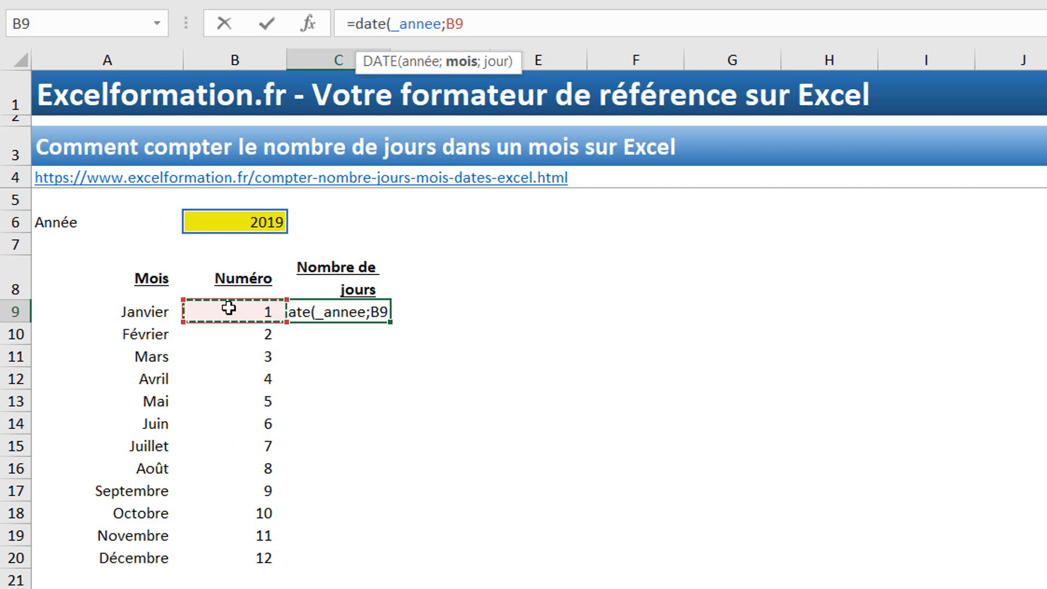
text(+)
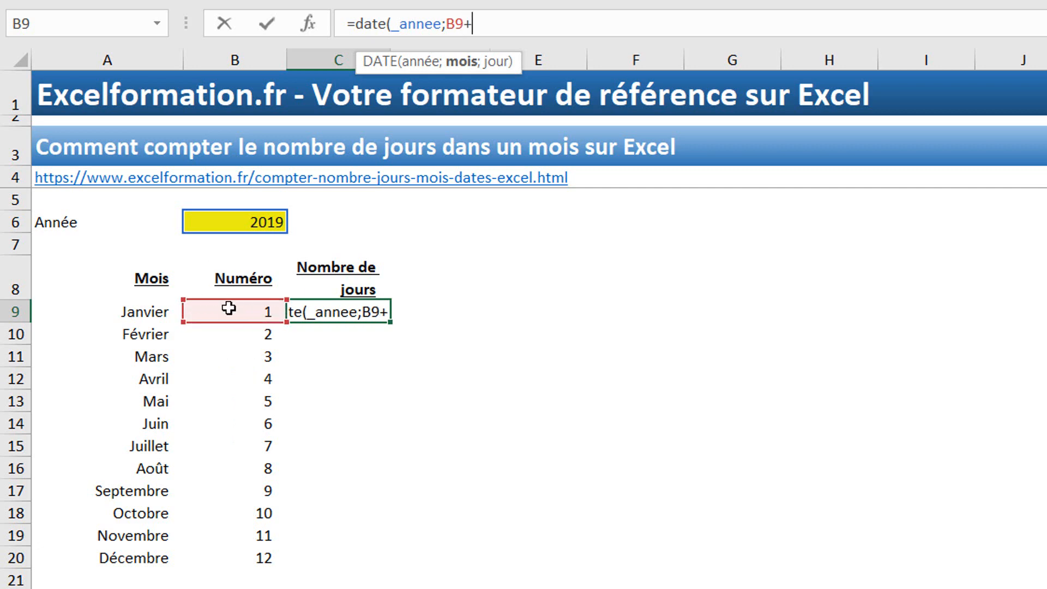
text(1;)
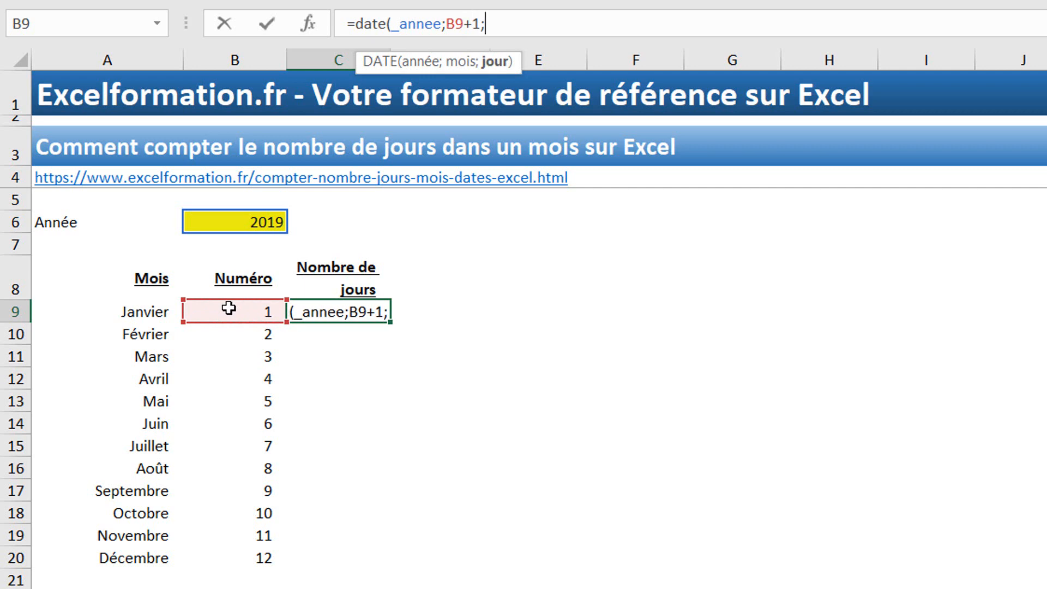
text(1)
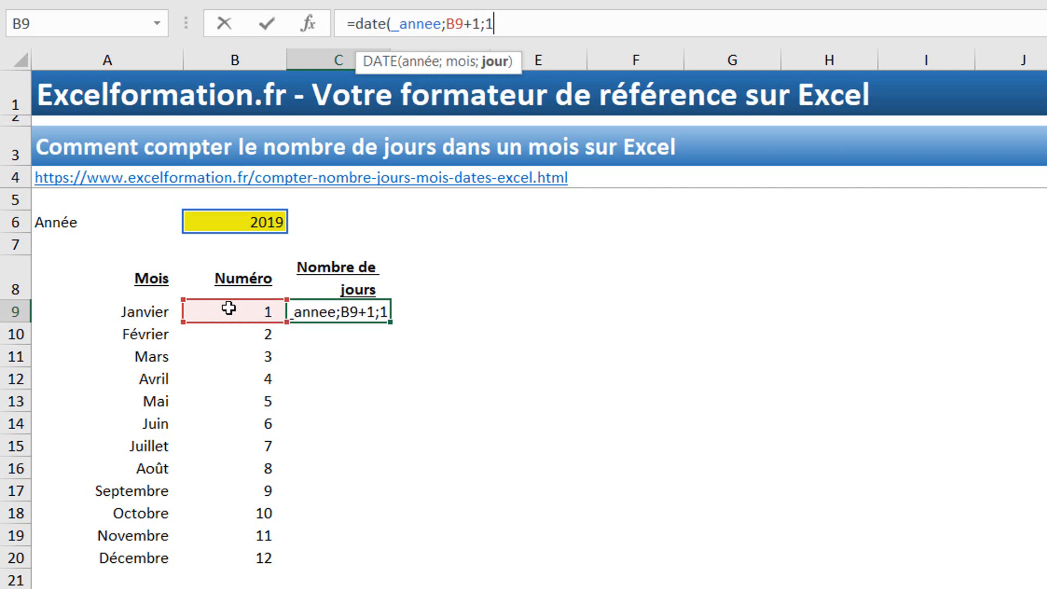
text())
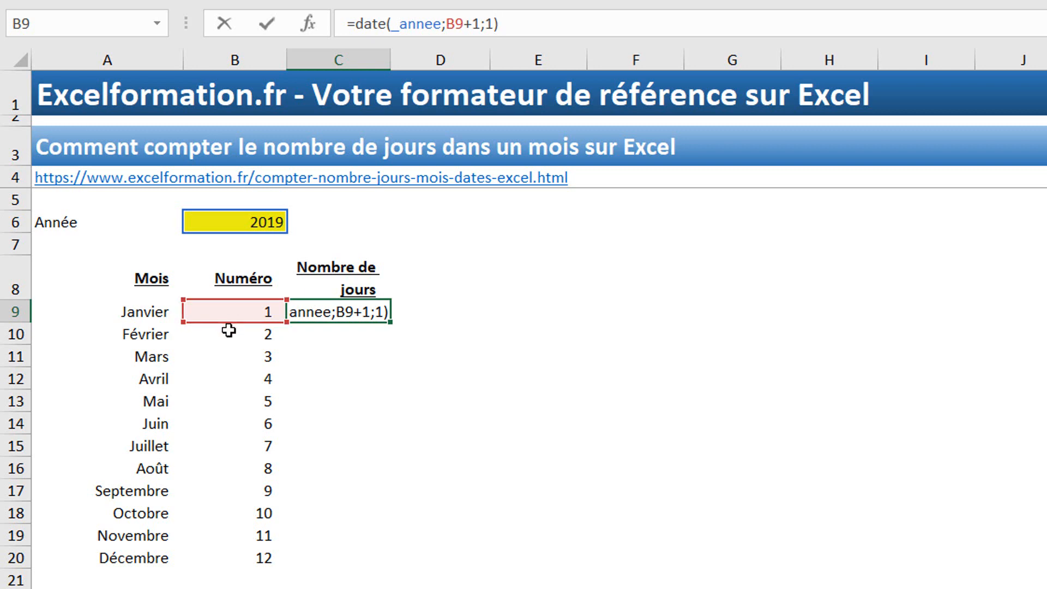
text(-)
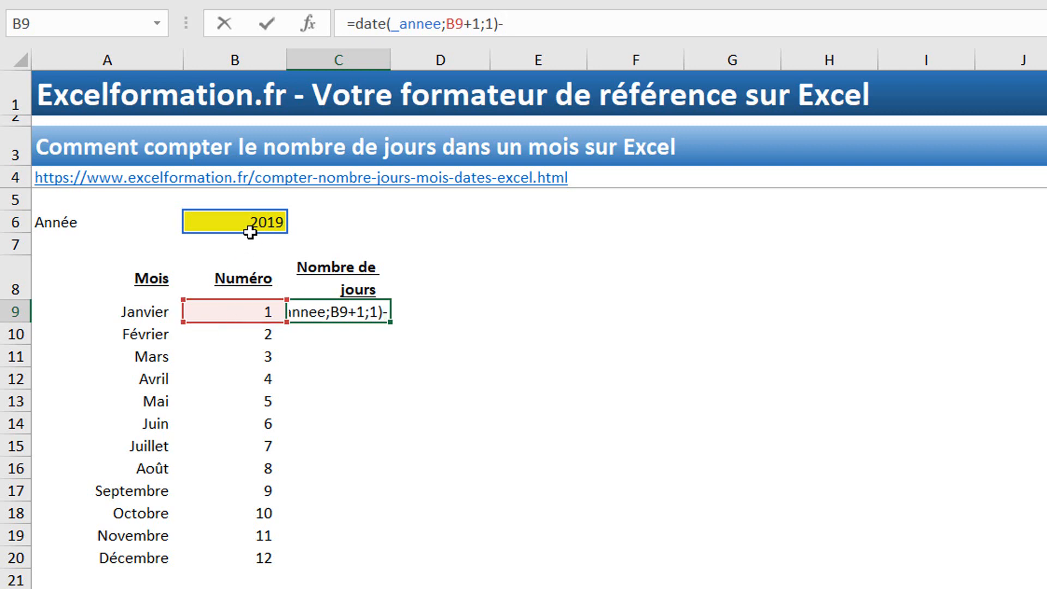
text(1)
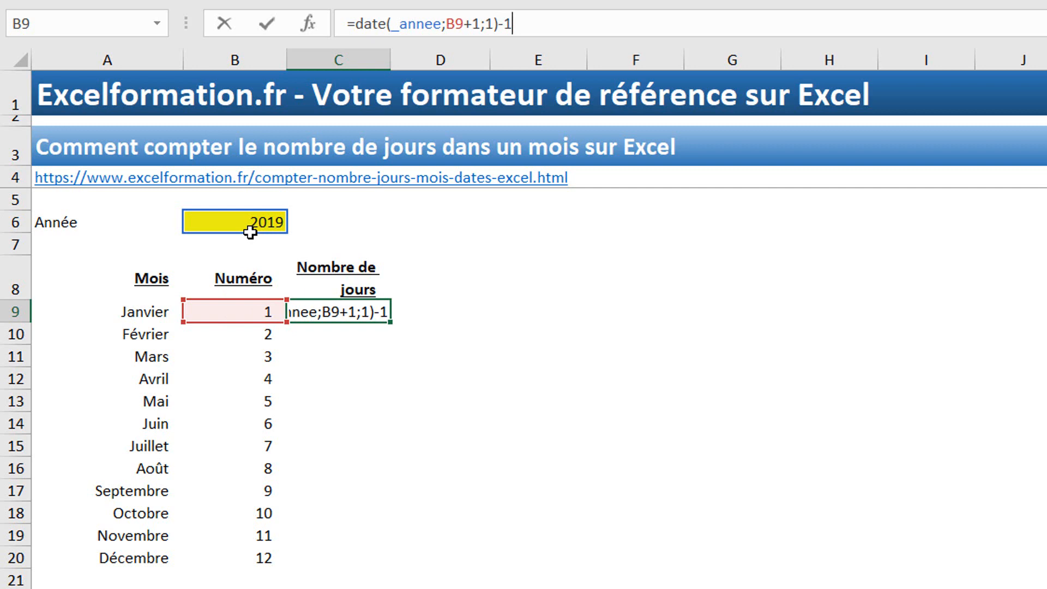
key(Return)
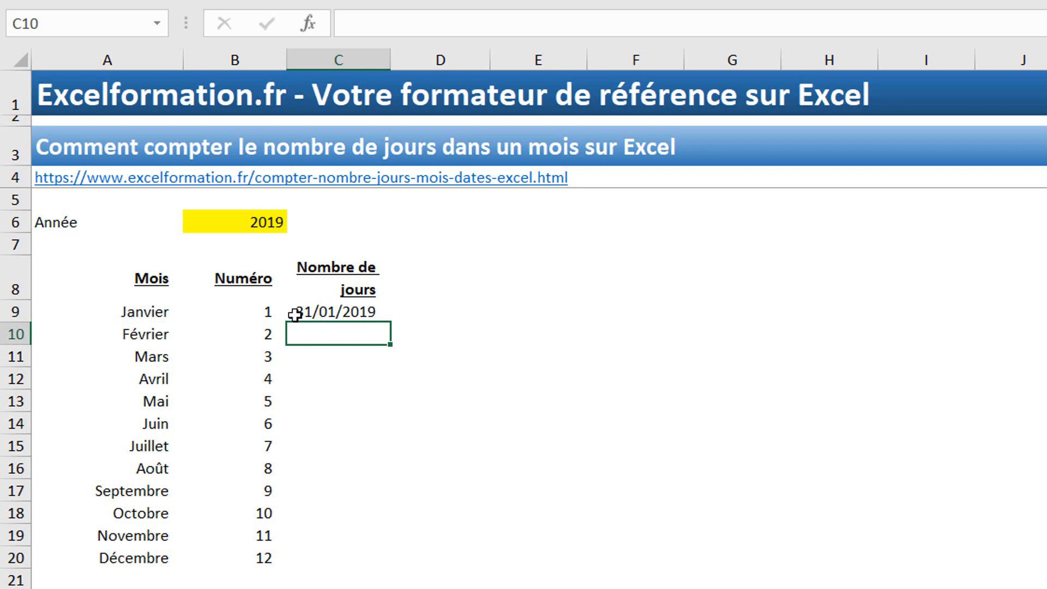
Wrap the C9 formula in the JOUR function so it reads =JOUR(DATE(_annee;B9+1;1)-1)
click(334, 312)
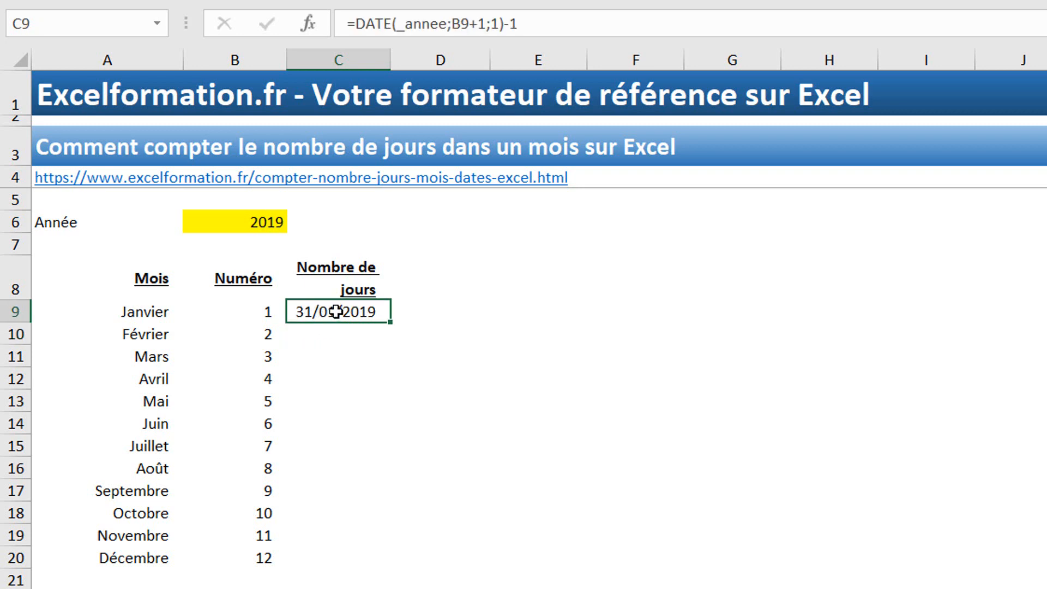
click(356, 25)
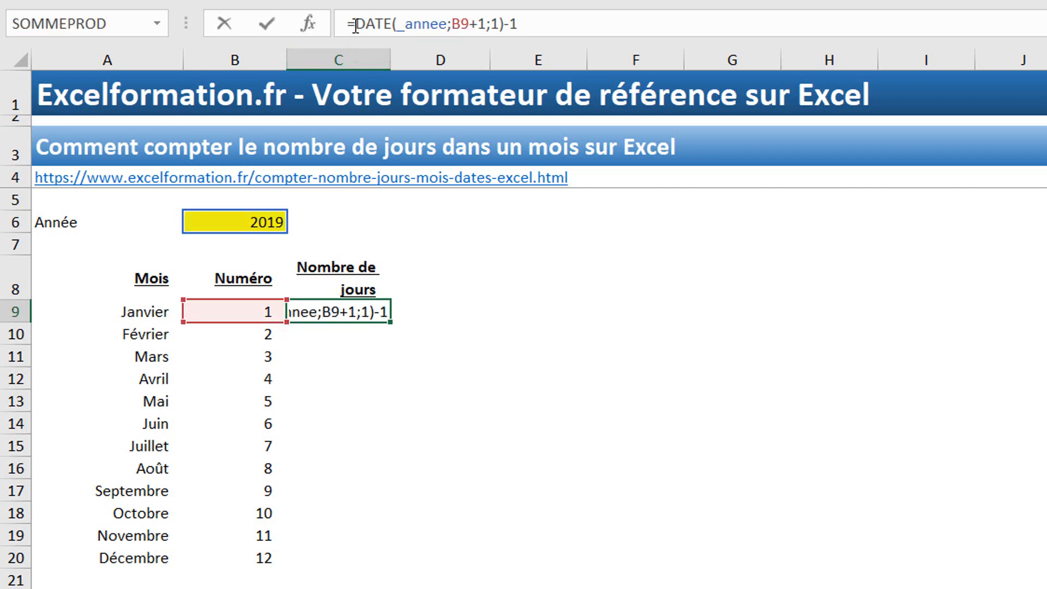
text(joour()
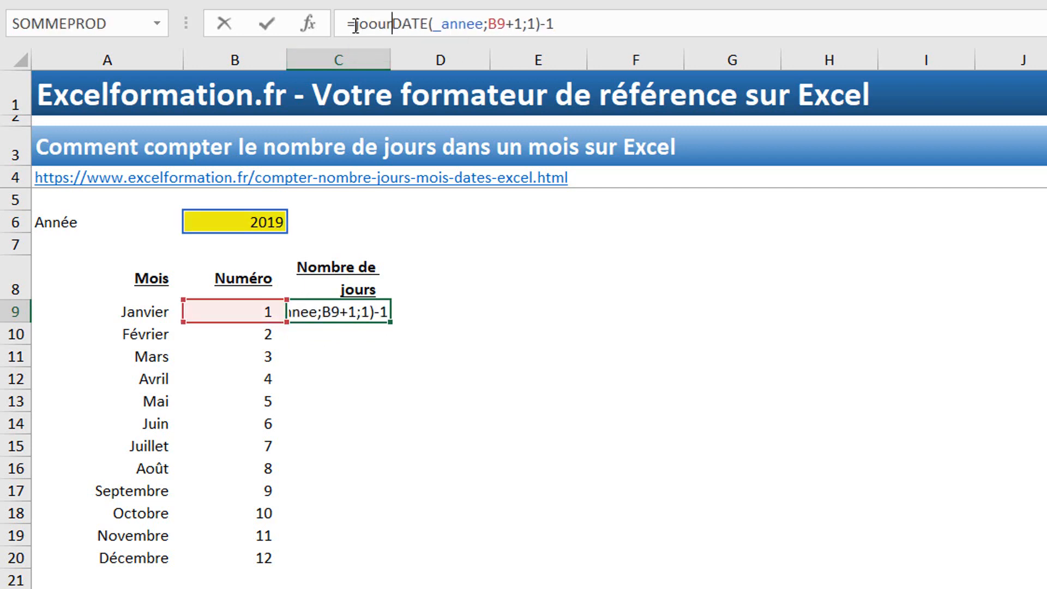
key(BackSpace)
key(BackSpace)
key(BackSpace)
key(BackSpace)
text(ur()
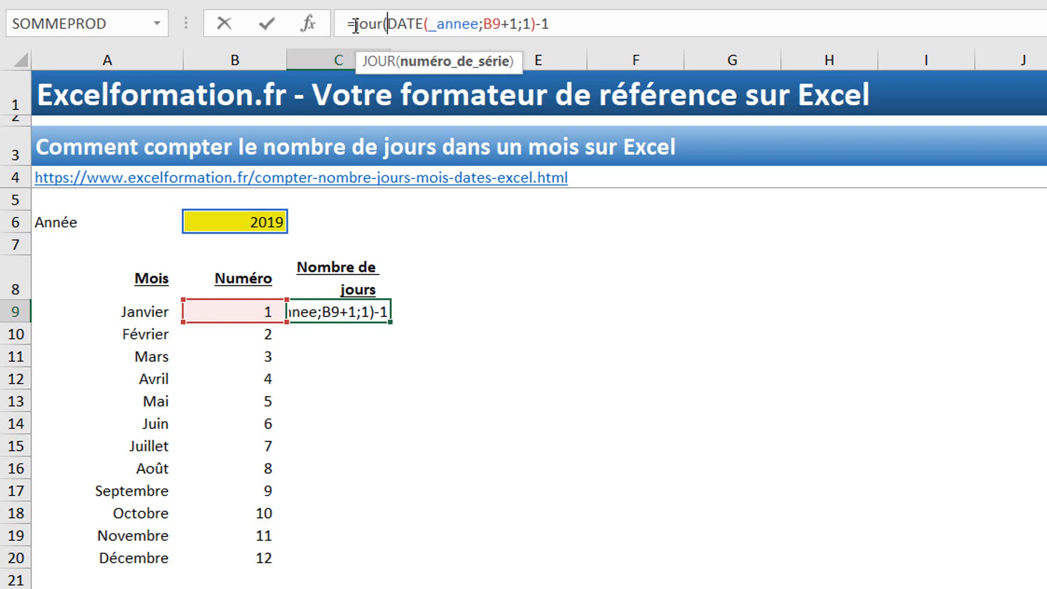
click(611, 23)
text())
key(Return)
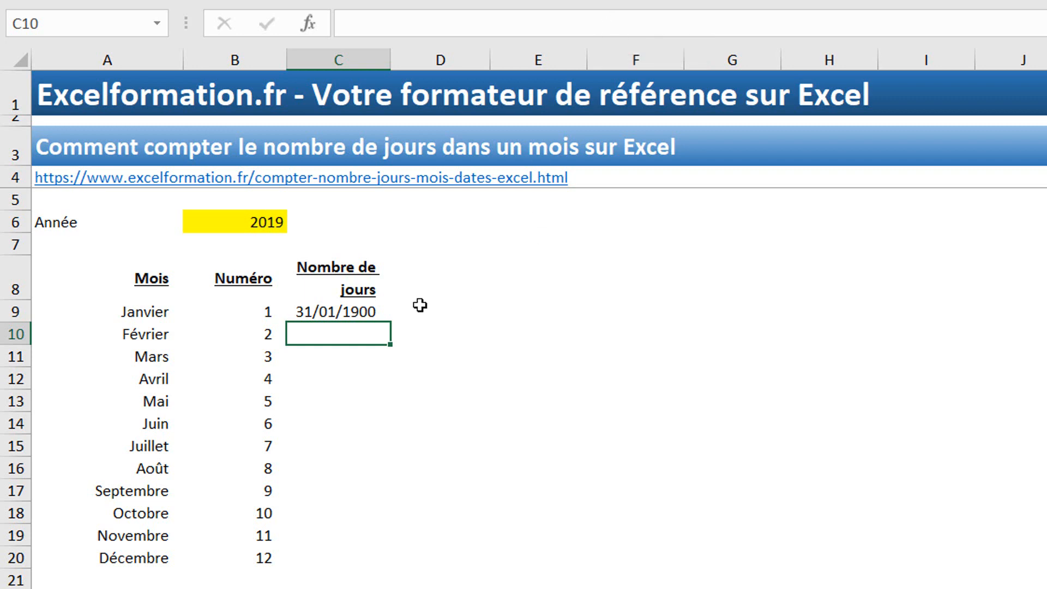
Apply the Standard number format to C9 and fill its formula down to C20 for all months
click(369, 310)
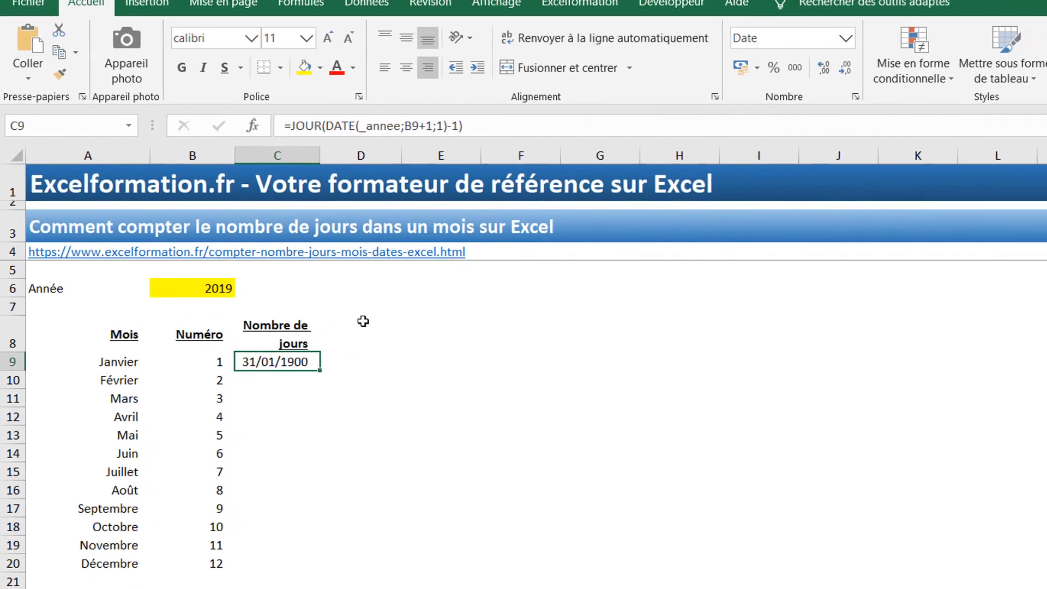
click(830, 49)
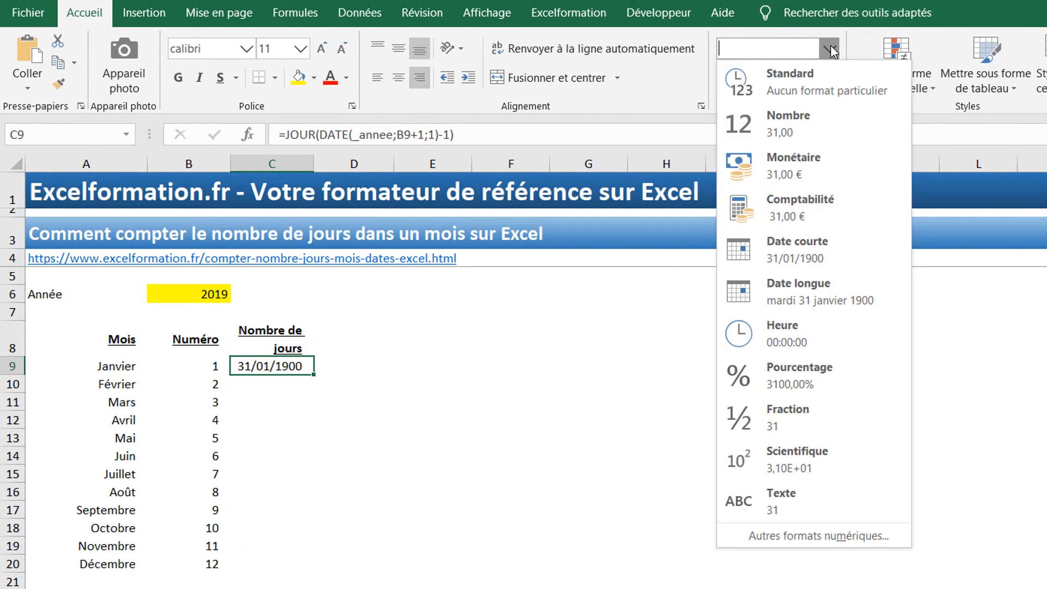
click(805, 77)
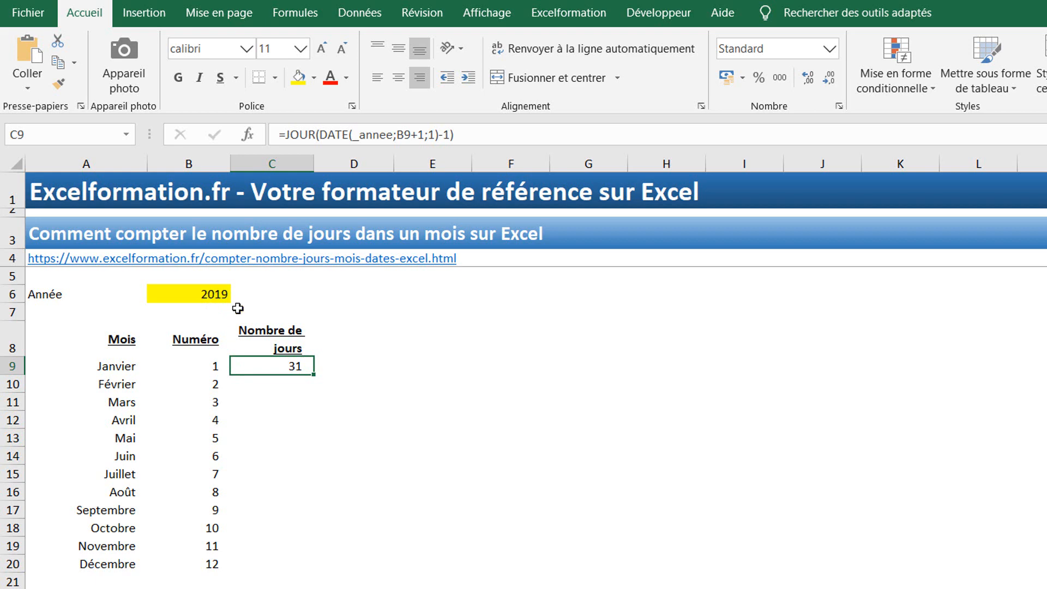
double_click(316, 375)
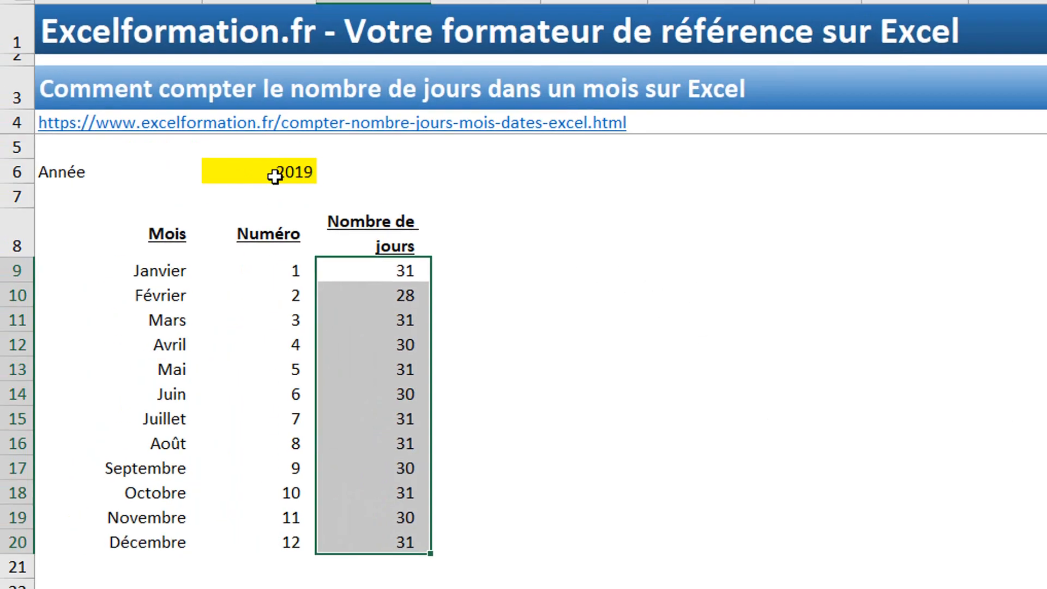
Set the year in B6 to 2020 and check February's number of days in C10
click(274, 175)
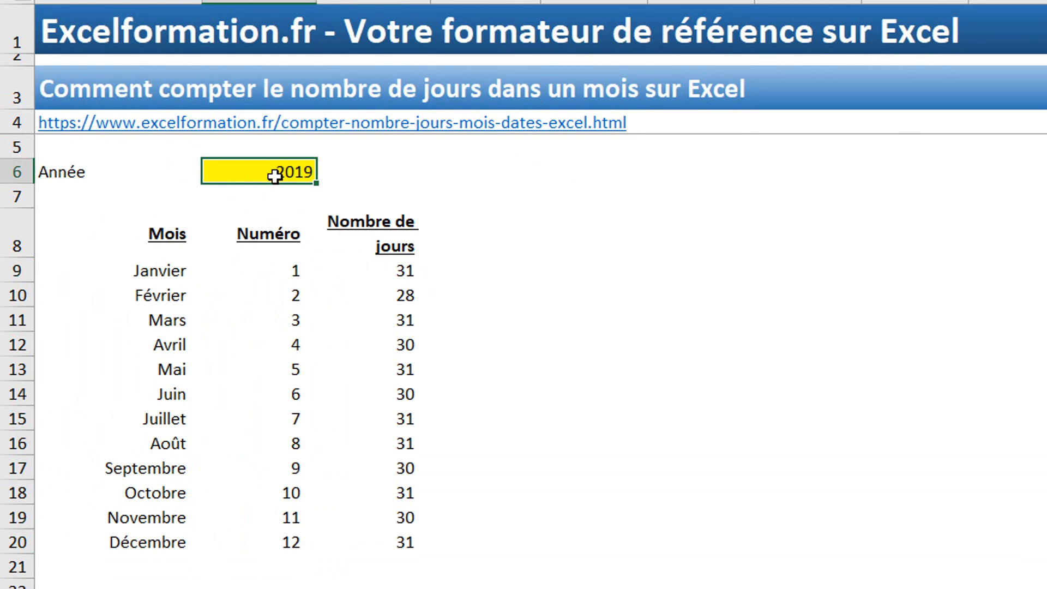
text(2020)
key(Return)
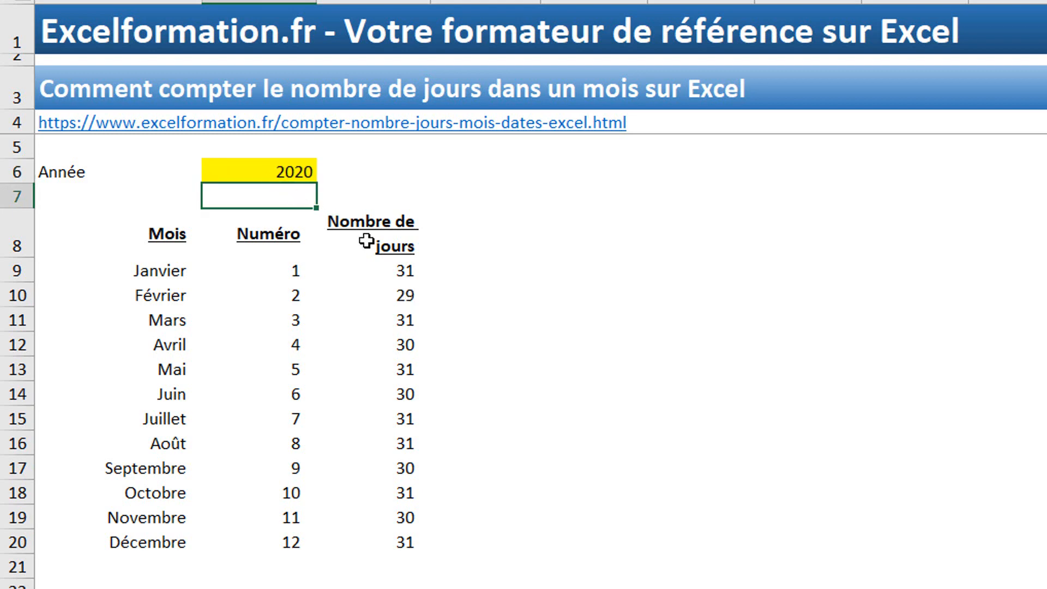
click(399, 304)
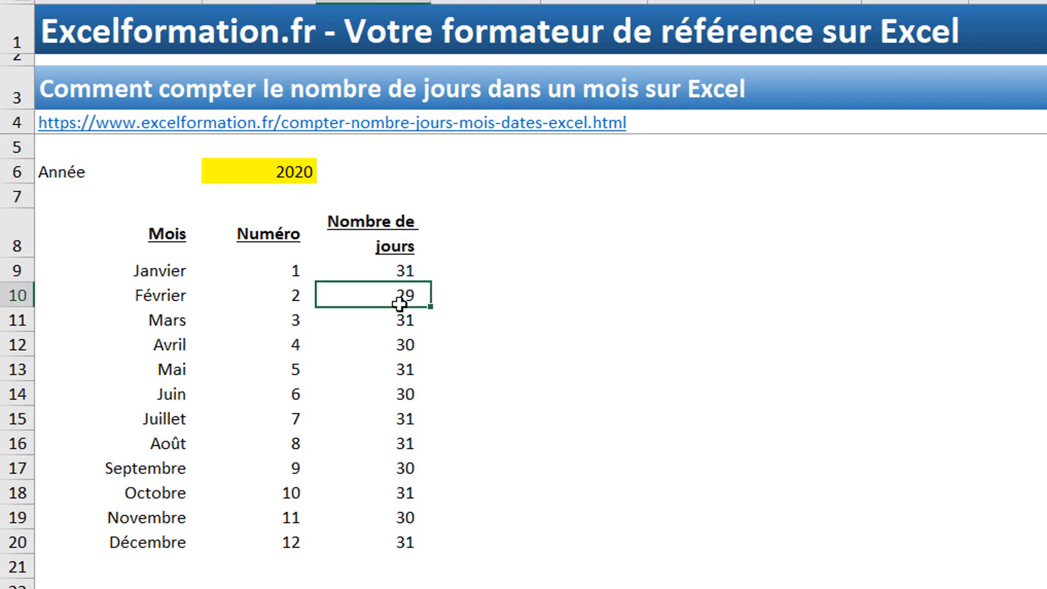